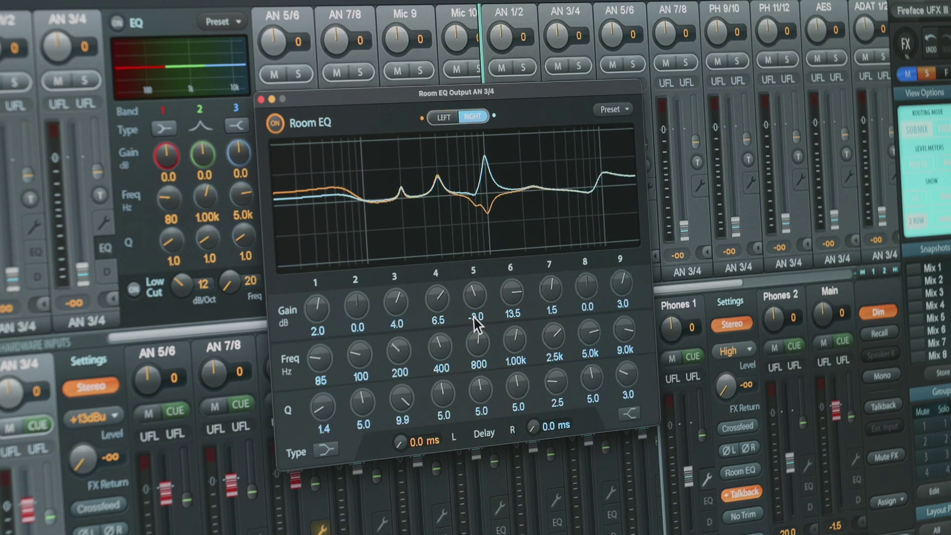
- Cut band 5 gain of the AN 3/4 Room EQ to -12.0 dB
mouse_move(476, 297)
left_mouse_down()
mouse_move(477, 317)
mouse_move(477, 300)
left_mouse_up()
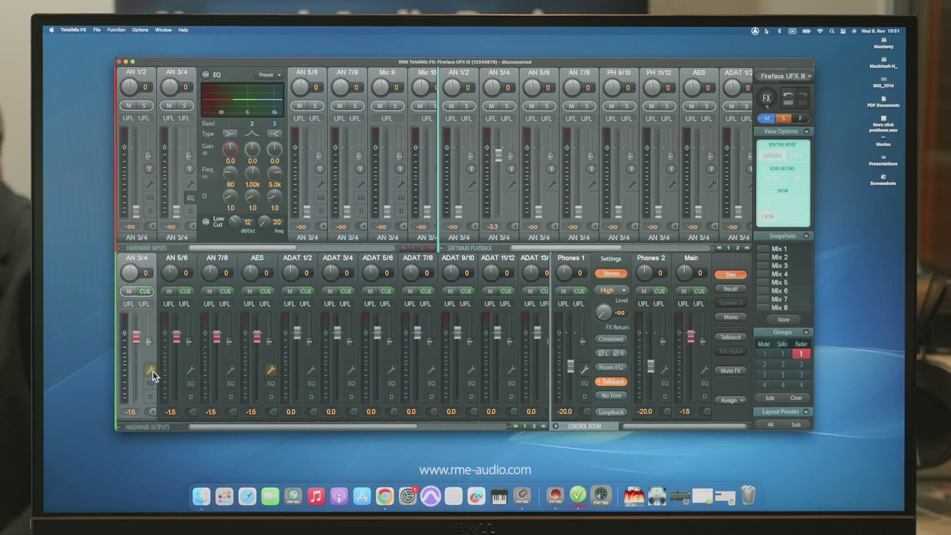
- Open the Room EQ window for output AN 3/4 and move it up and right
left_click(152, 370)
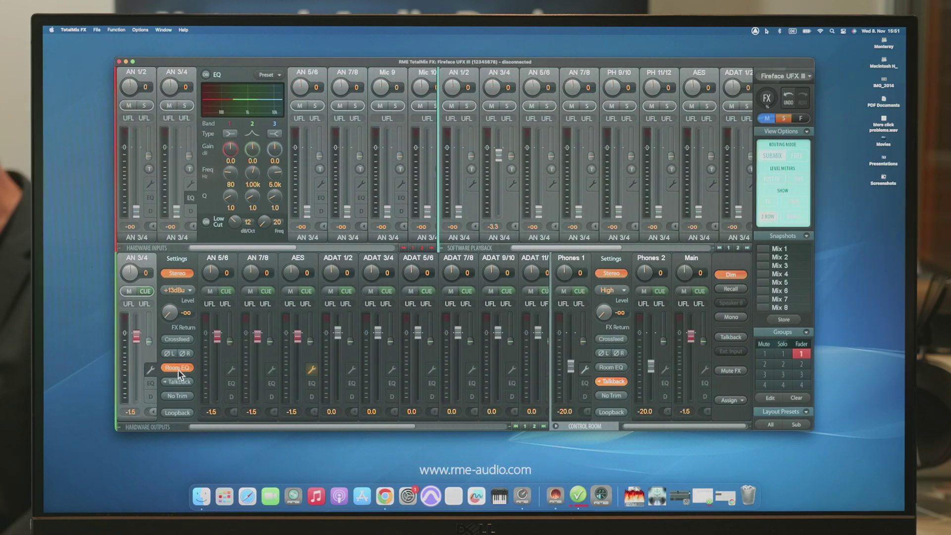
left_click(179, 369)
left_click_drag(302, 223, 420, 152)
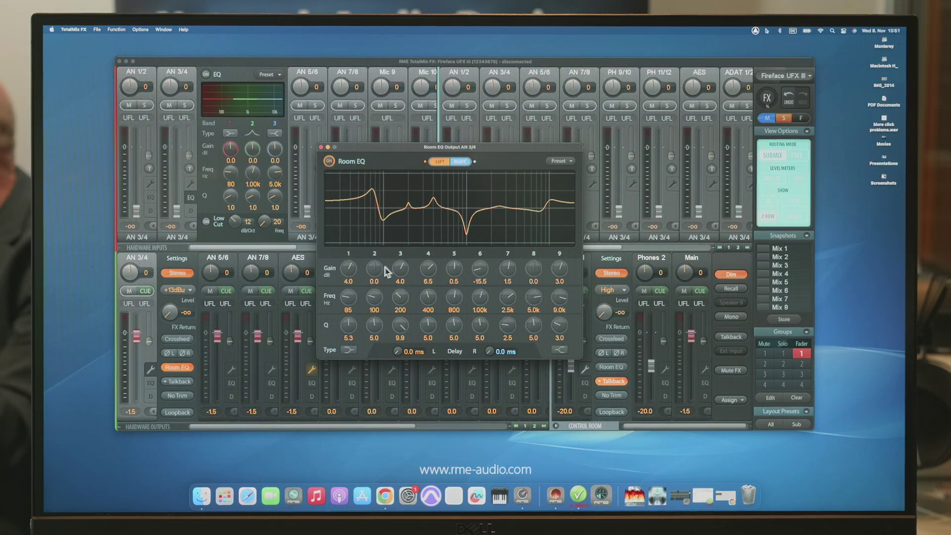
- Raise band 6 gain to -6.5 dB, then show the right channel's values
mouse_move(463, 264)
left_mouse_down()
mouse_move(480, 272)
mouse_move(466, 297)
left_mouse_up()
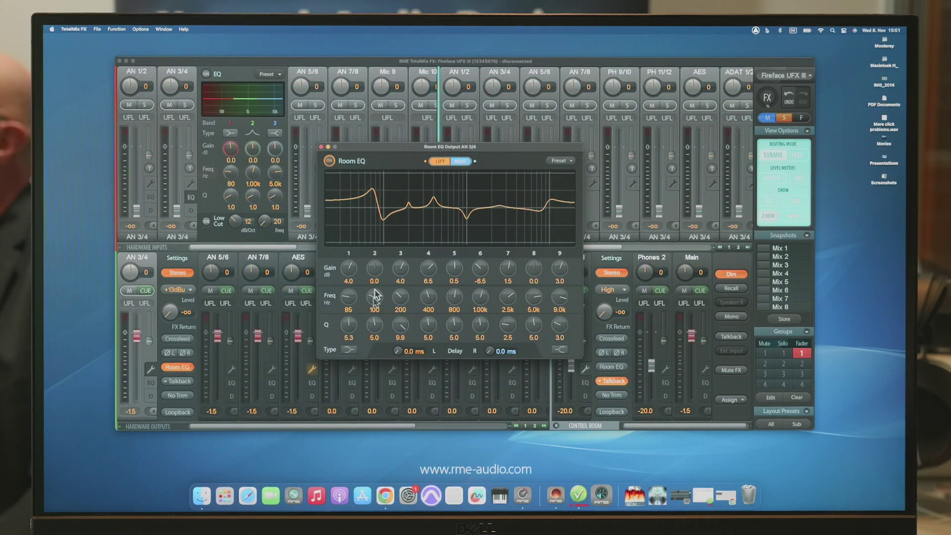
left_click(456, 165)
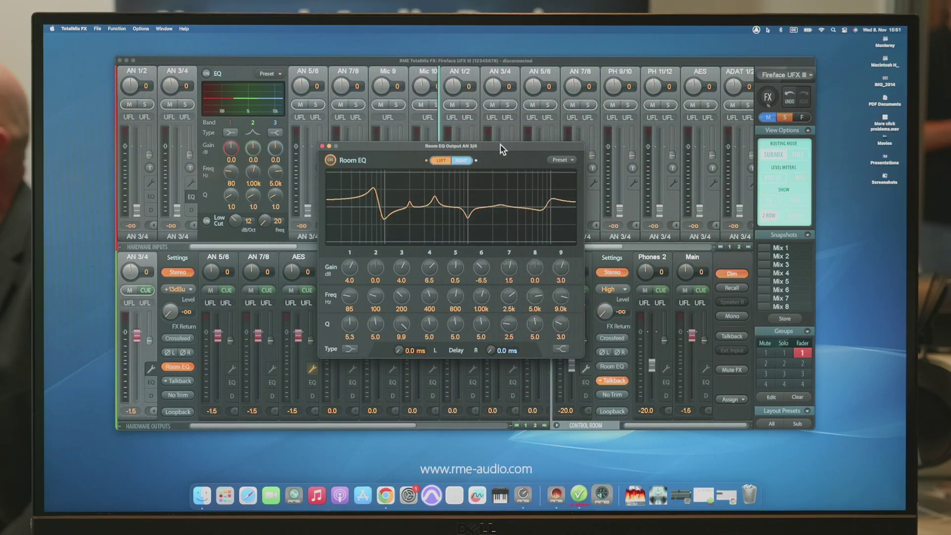
- Close the Room EQ window and set AN 3/4 crossfeed to Crossfeed Off
left_click(330, 146)
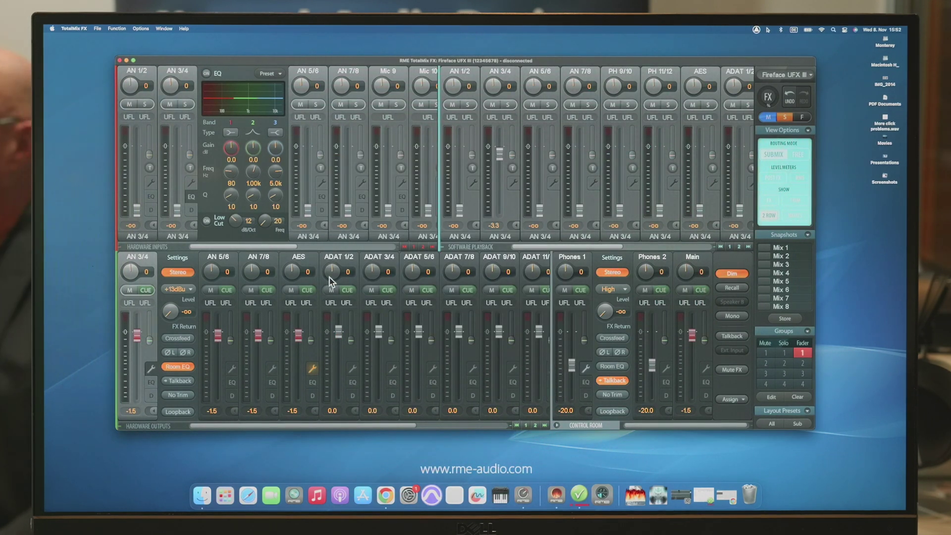
left_click(177, 339)
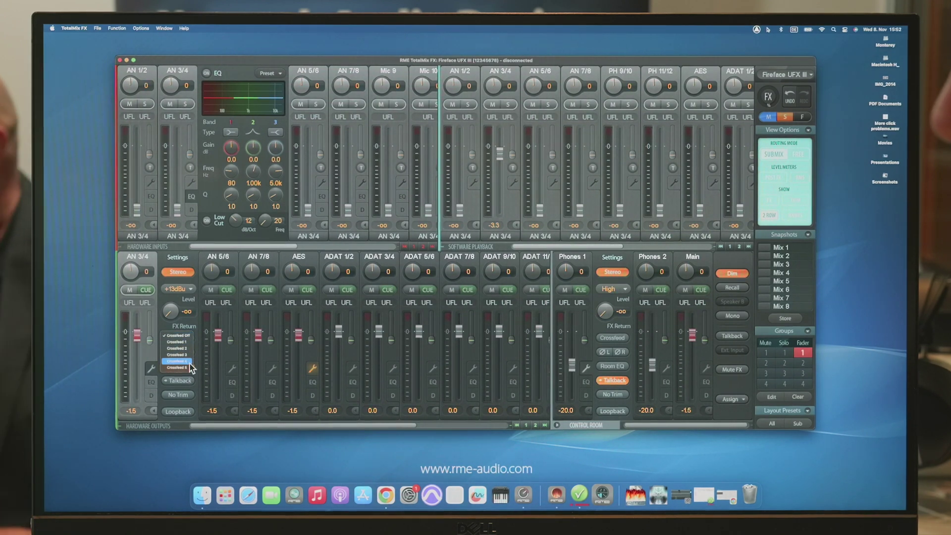
left_click(192, 334)
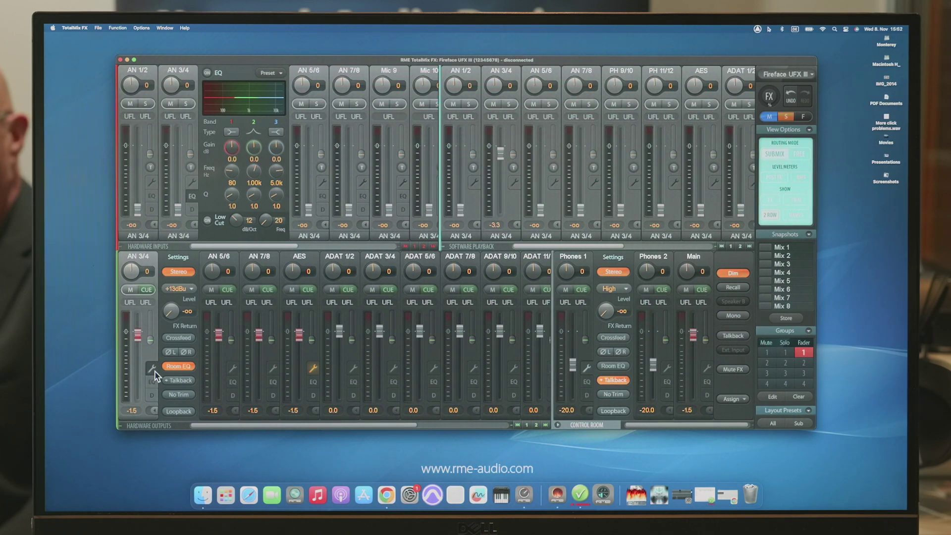
- Reopen the AN 3/4 Room EQ, move it up and right, and show its EQ panel
left_click(177, 366)
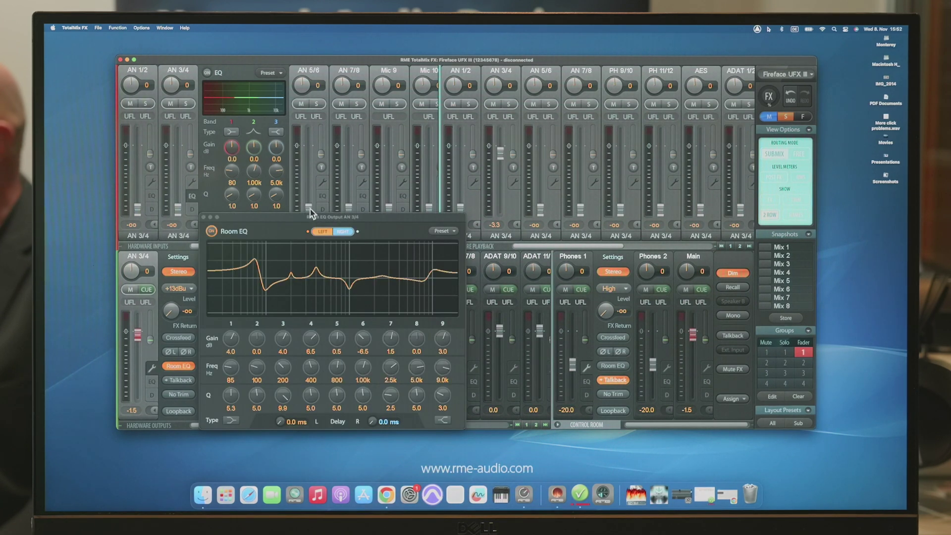
left_click_drag(310, 209, 431, 146)
left_click(152, 382)
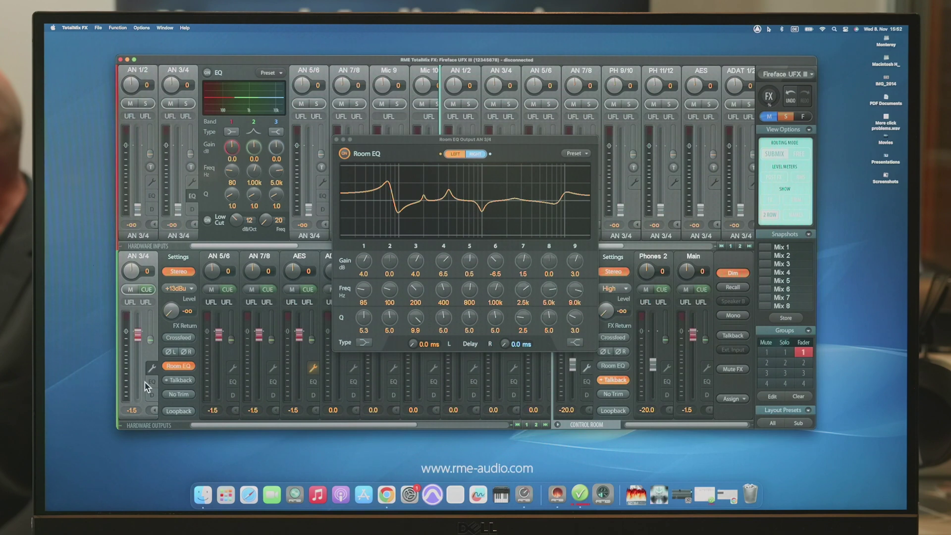